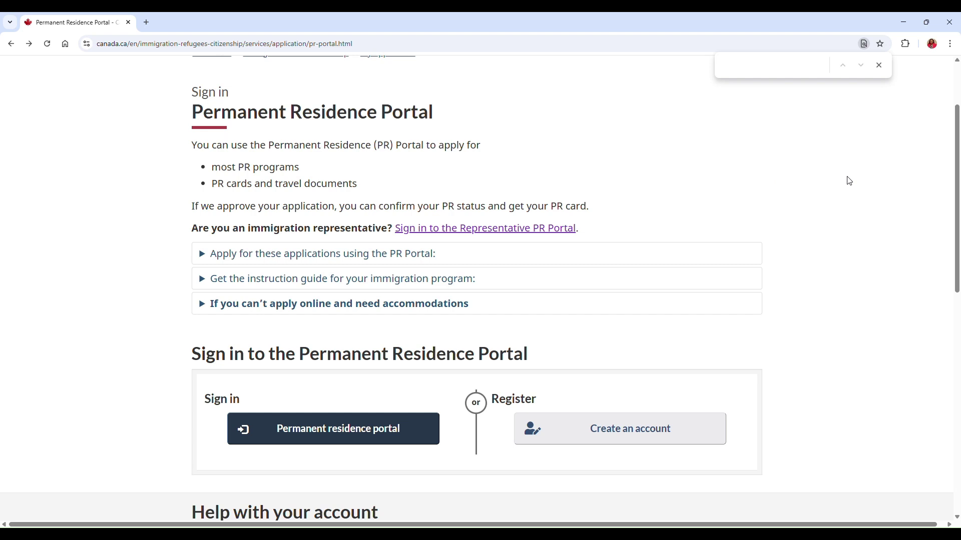
Step: Review the Permanent Residence Portal heading, its program bullets, and the page's web address
scroll(849, 181, "up", 1)
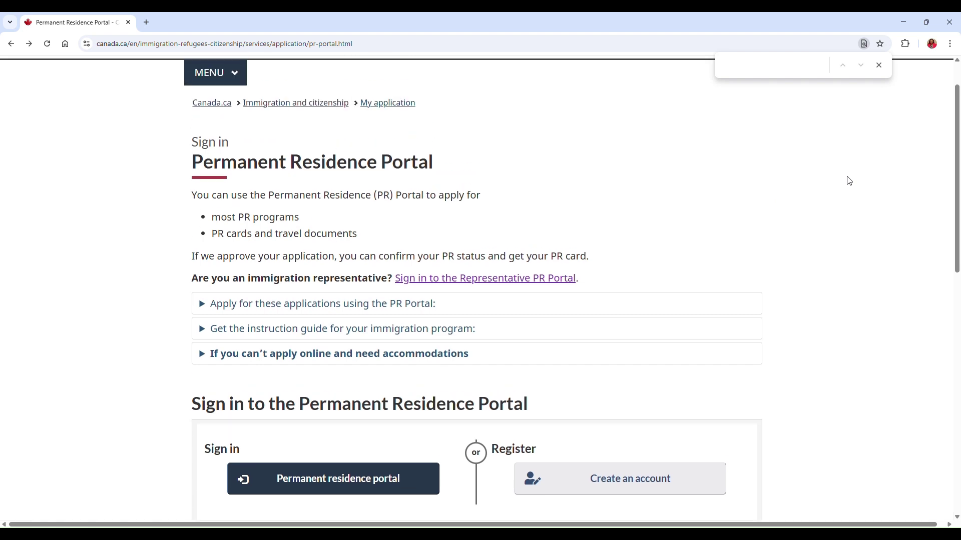
left_click_drag(193, 162, 454, 169)
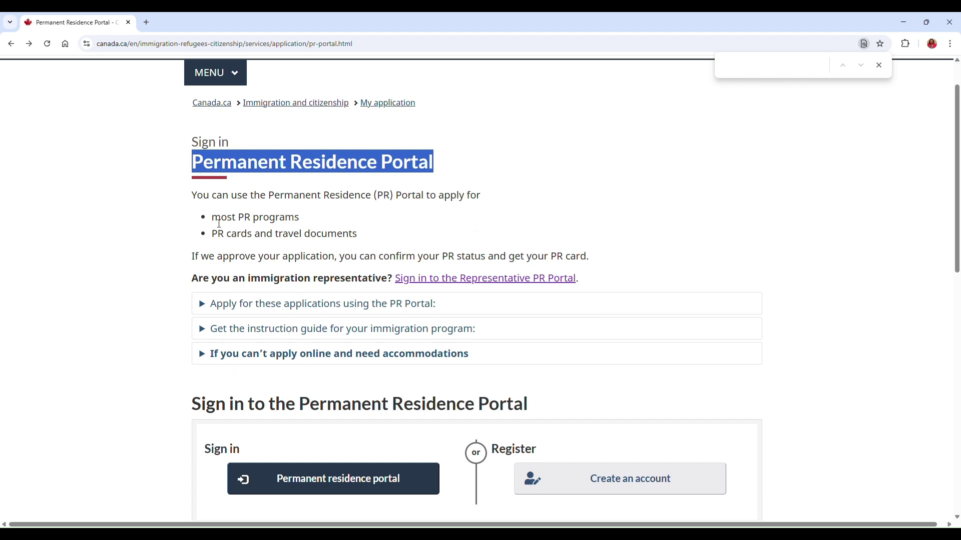
left_click_drag(212, 223, 304, 226)
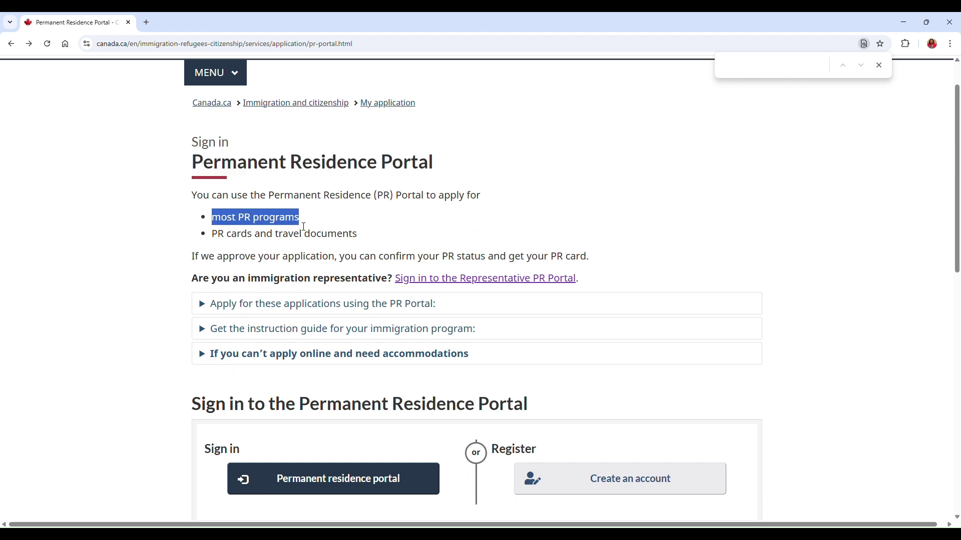
left_click_drag(212, 240, 361, 241)
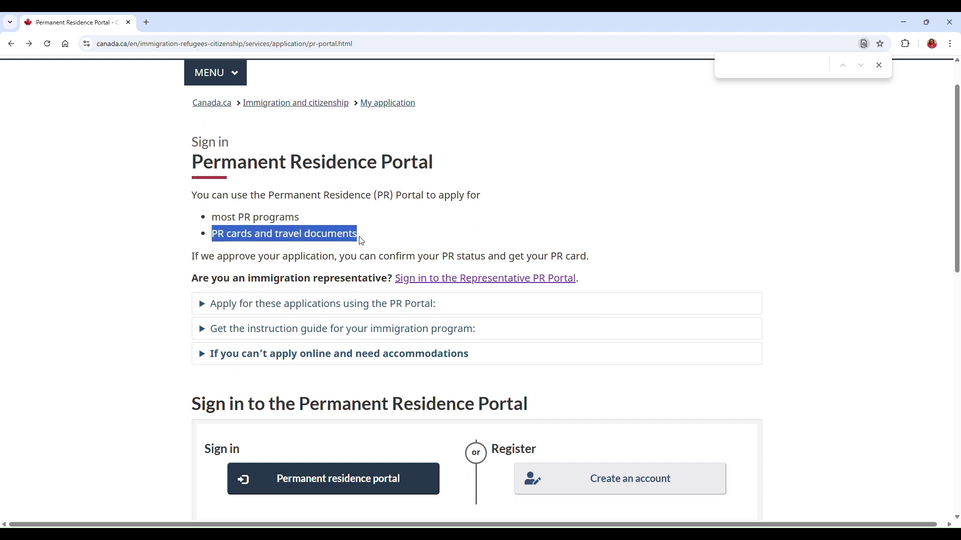
left_click(489, 216)
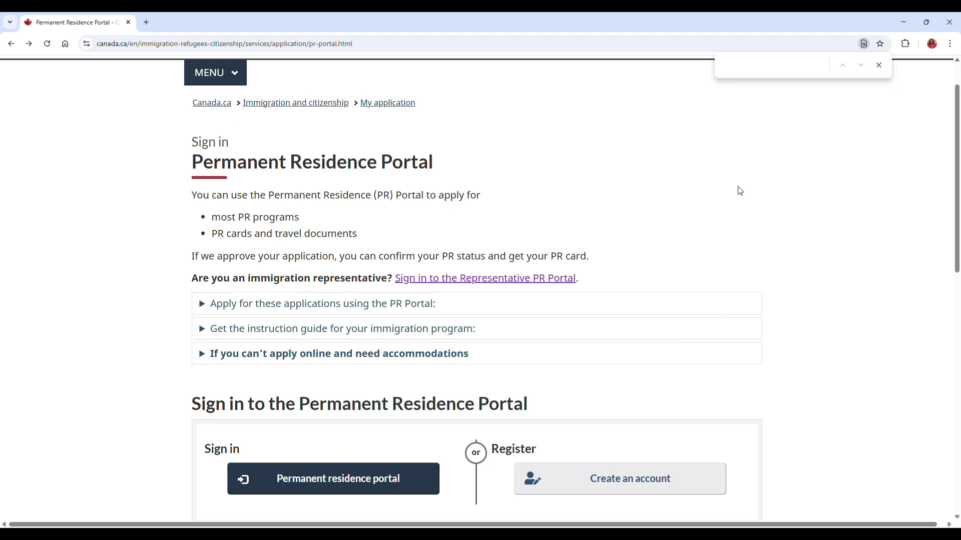
left_click(375, 44)
left_click(689, 149)
Step: Expand, review, and collapse the list of programs the portal accepts
scroll(650, 167, "down", 2)
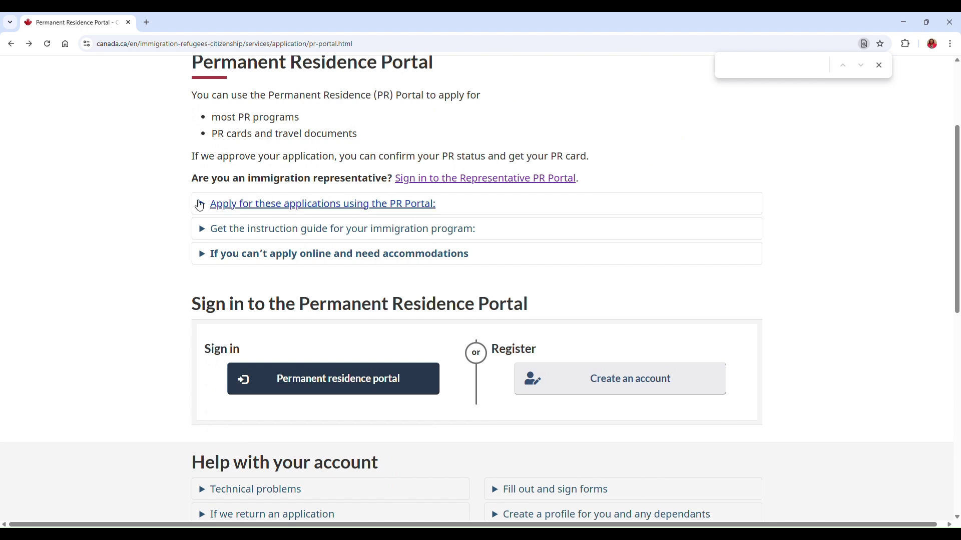
left_click(200, 205)
scroll(220, 171, "down", 2)
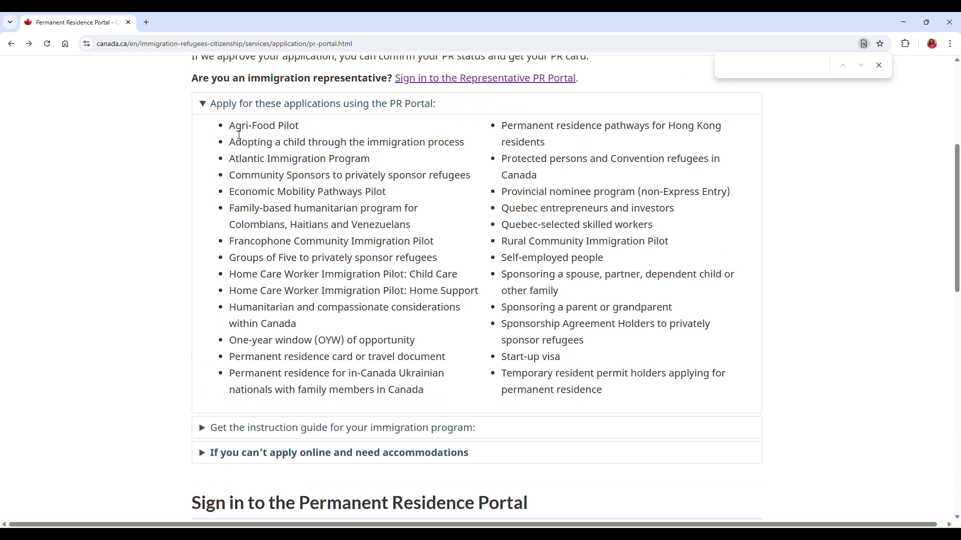
left_click_drag(239, 135, 768, 405)
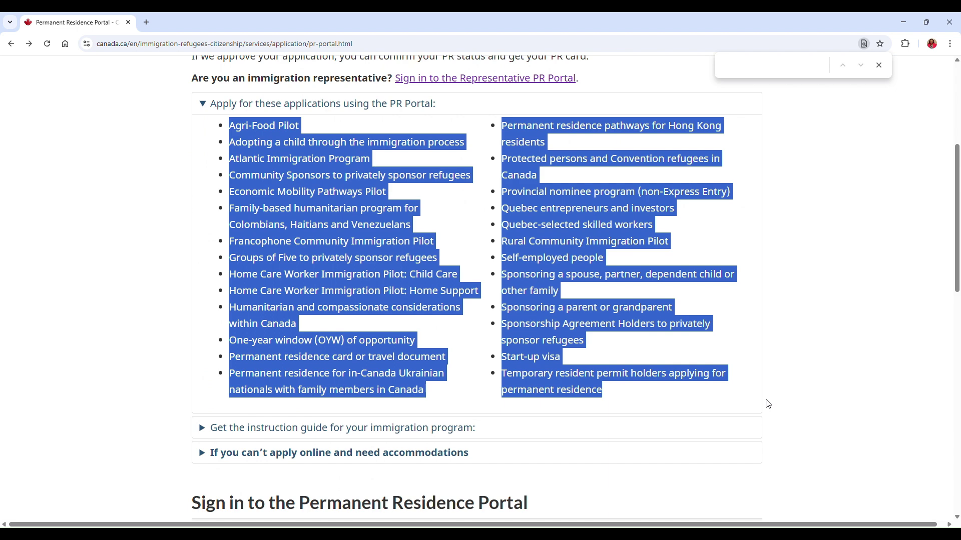
left_click(806, 276)
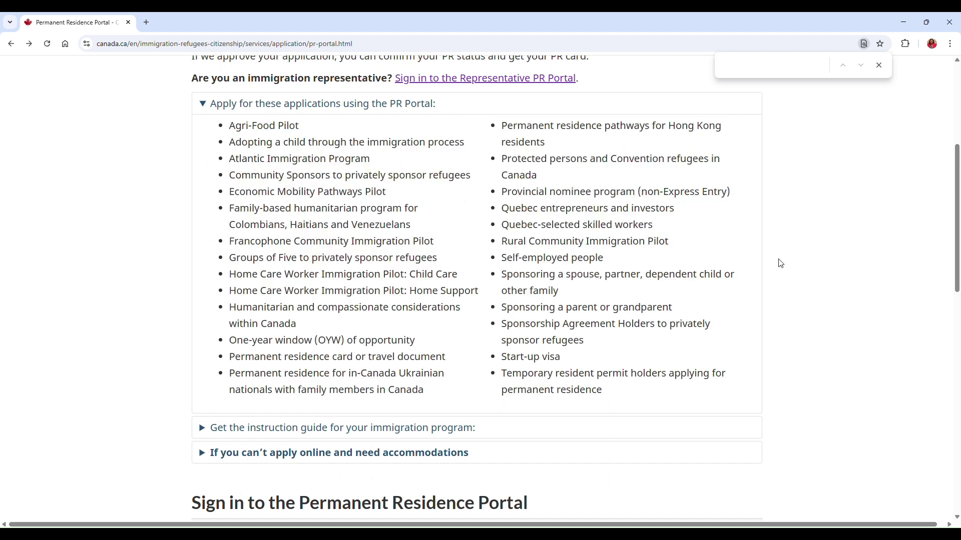
left_click_drag(229, 125, 836, 348)
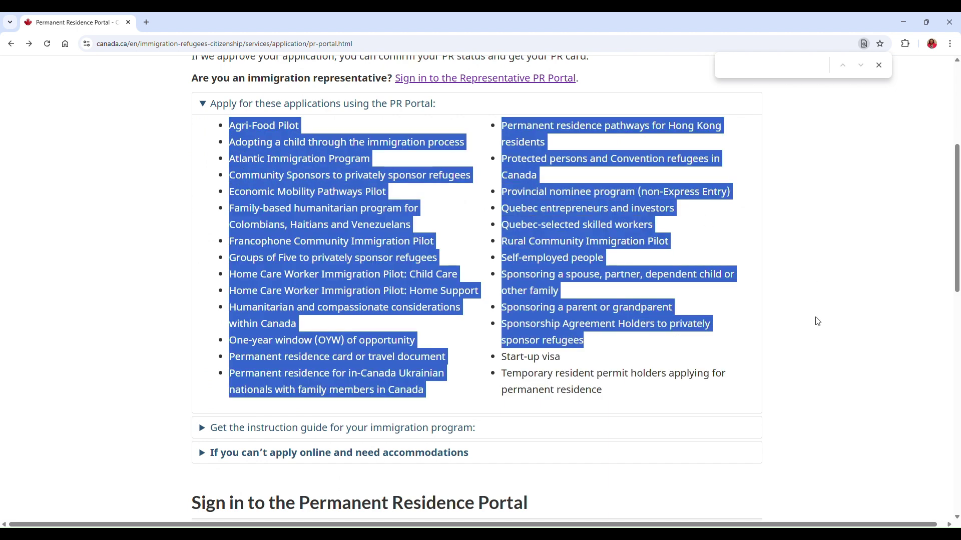
left_click(204, 105)
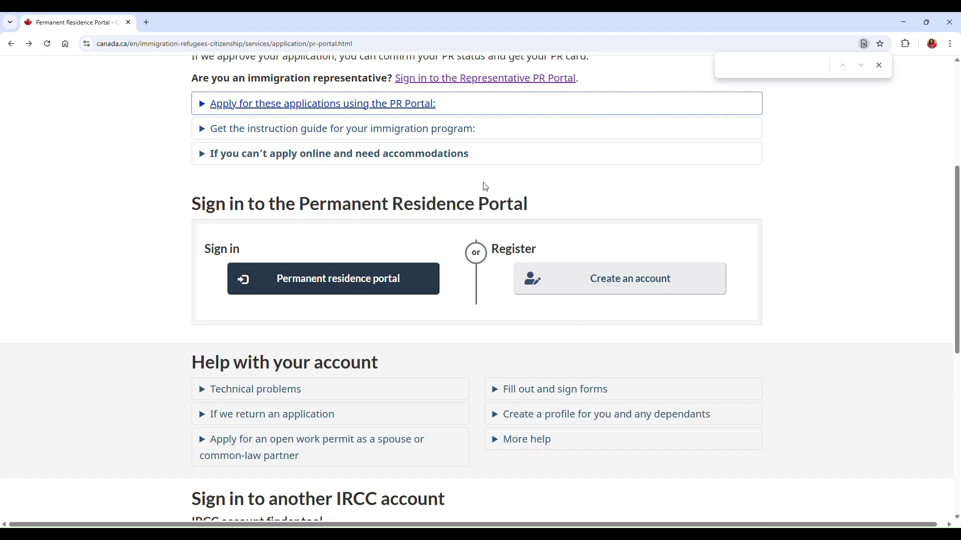
Step: Compare the Sign in and Register sections, then start registering a new portal account
scroll(853, 269, "down", 1)
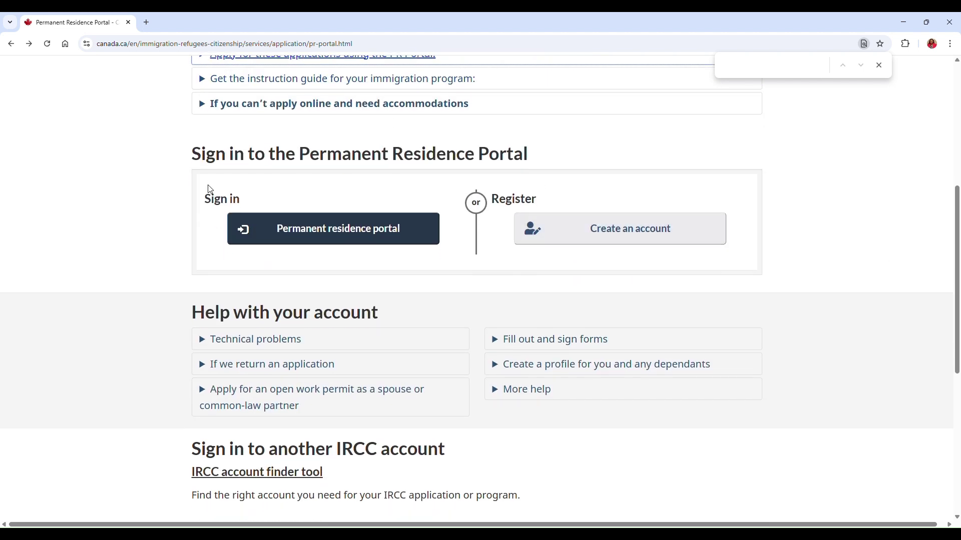
left_click_drag(245, 199, 185, 195)
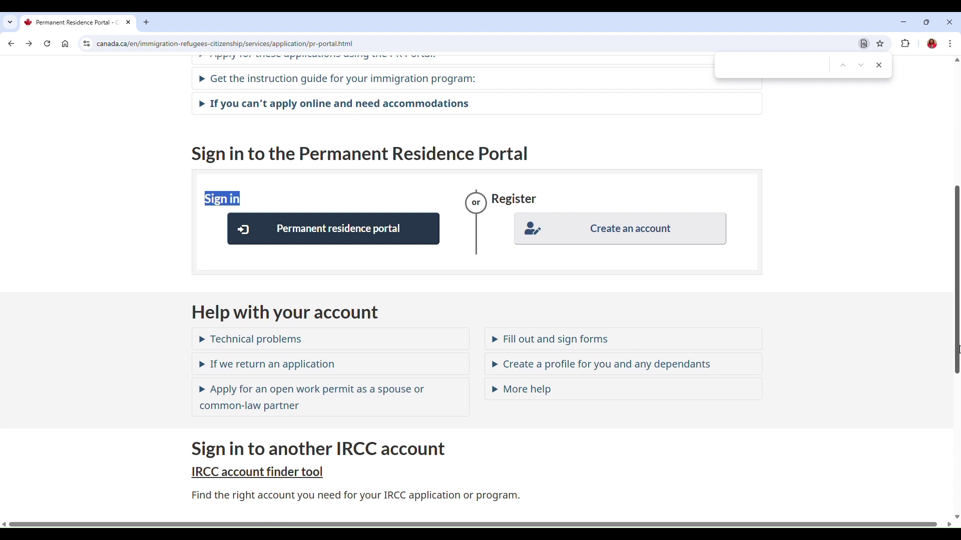
left_click(579, 221)
left_click_drag(543, 199, 474, 198)
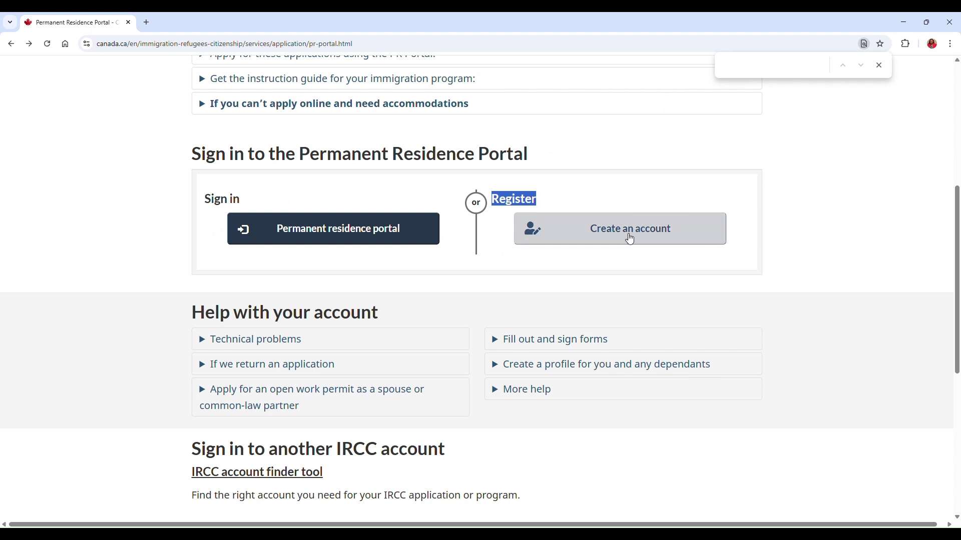
left_click(630, 239)
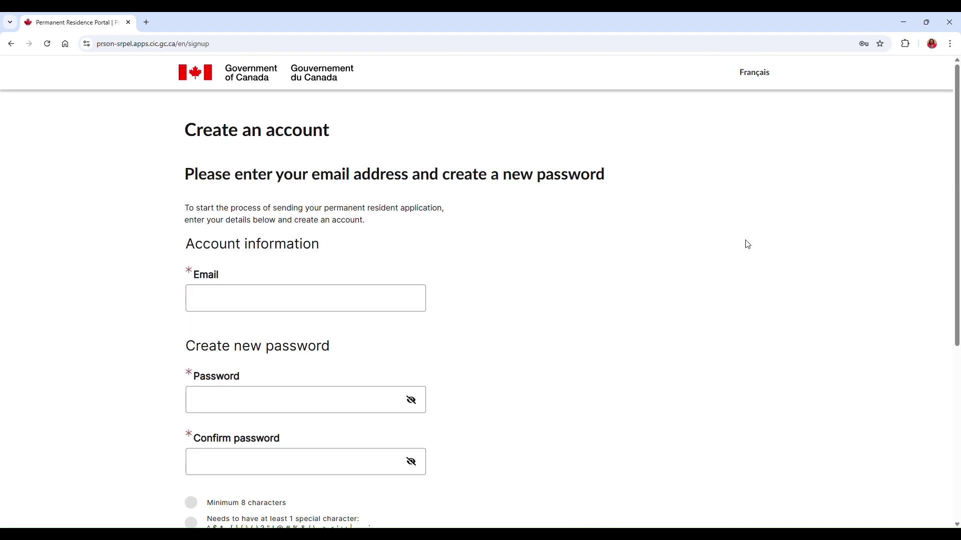
scroll(747, 244, "down", 1)
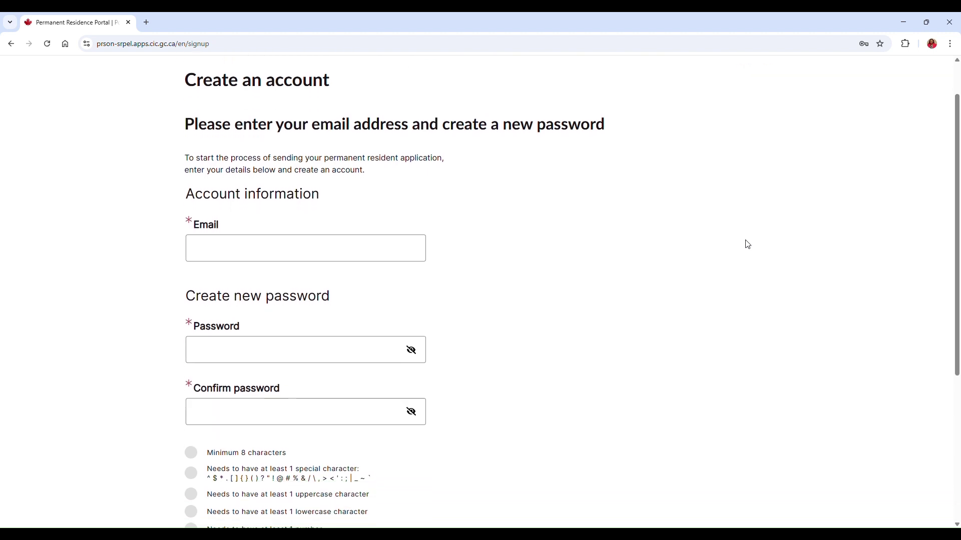
scroll(435, 186, "down", 1)
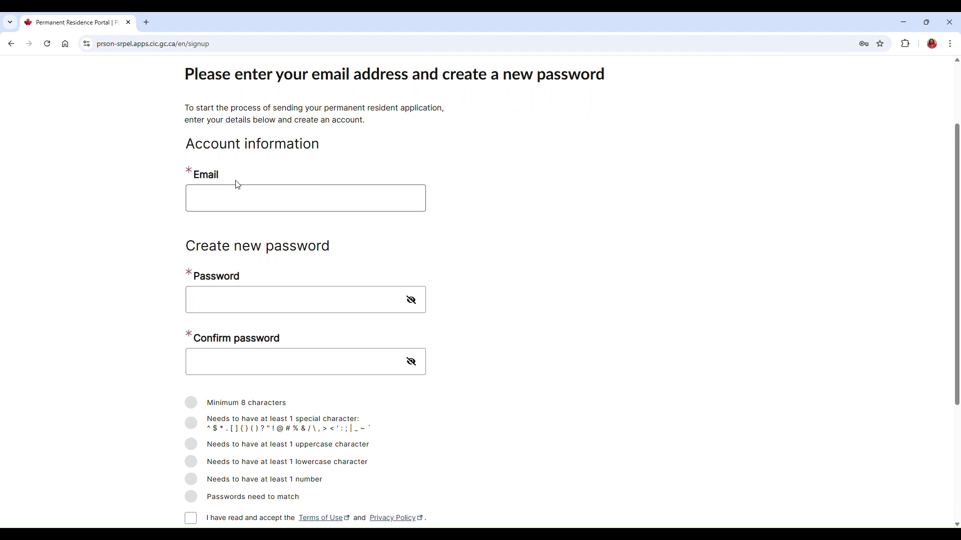
scroll(304, 255, "down", 1)
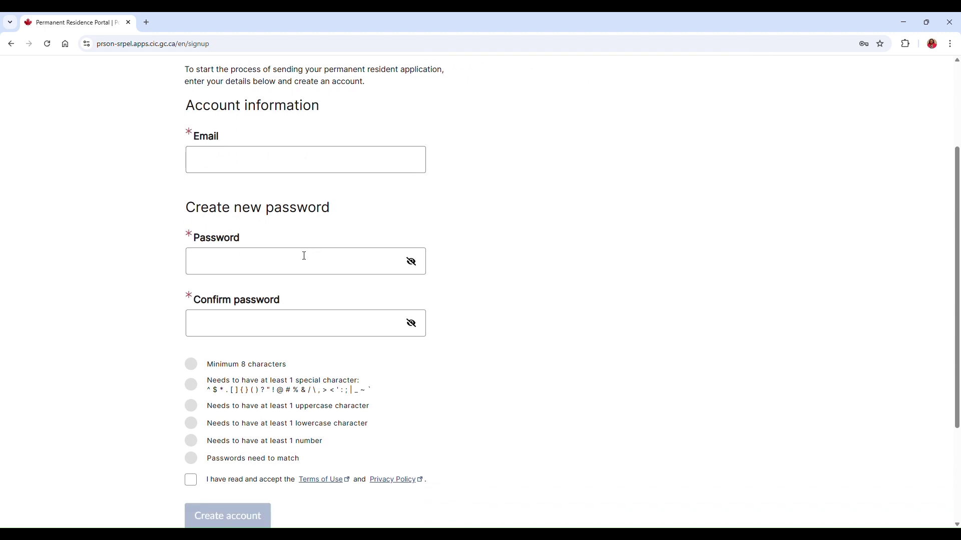
Step: Go into the new password and confirm password fields of the sign-up form
left_click(207, 229)
left_click(558, 240)
scroll(407, 262, "down", 2)
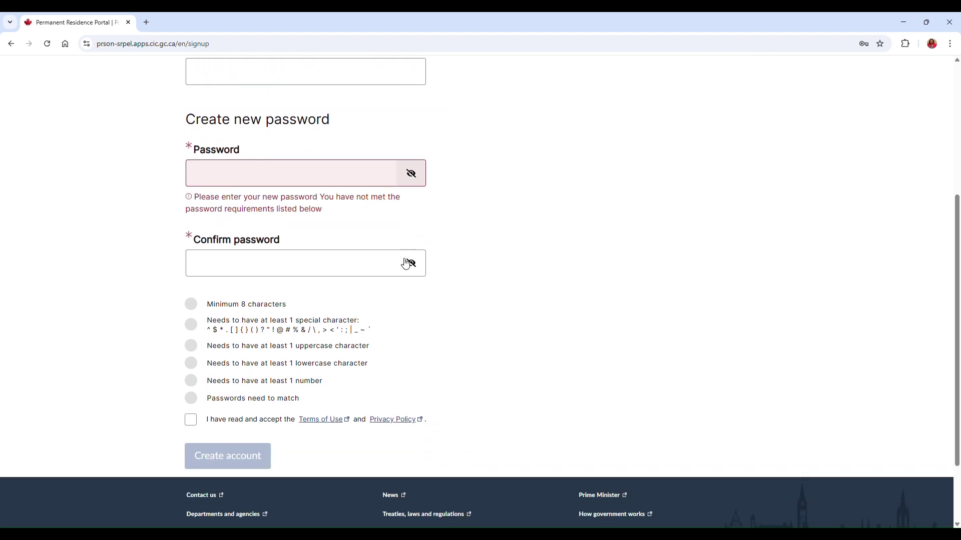
left_click(225, 248)
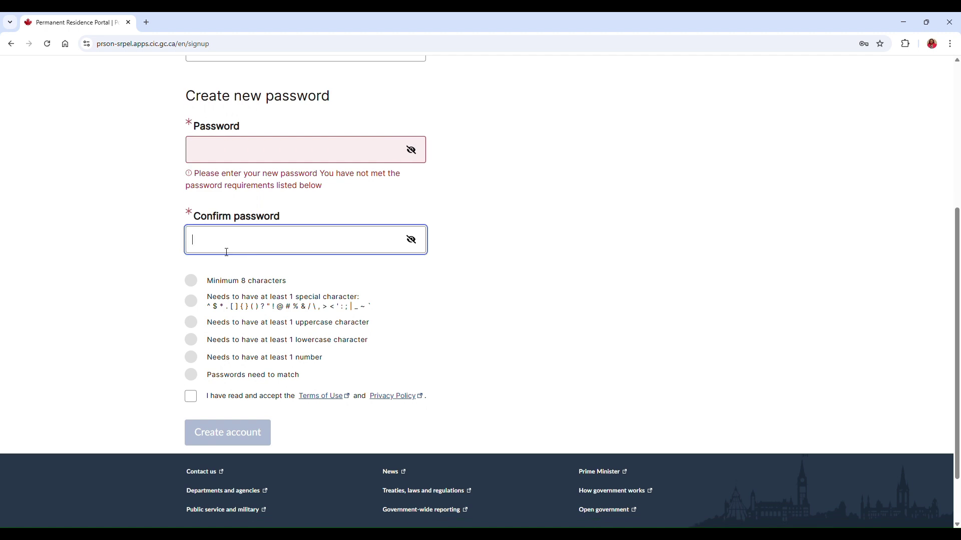
left_click(525, 246)
scroll(369, 262, "down", 2)
Step: Review the password rules: 8 characters, special, uppercase, lowercase, and at least 1 number
left_click_drag(206, 212, 400, 301)
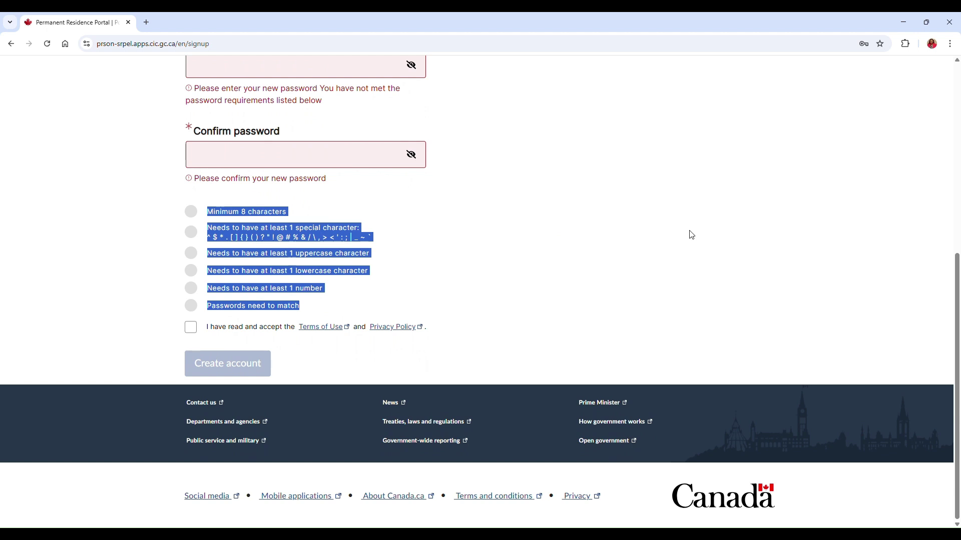
left_click(380, 187)
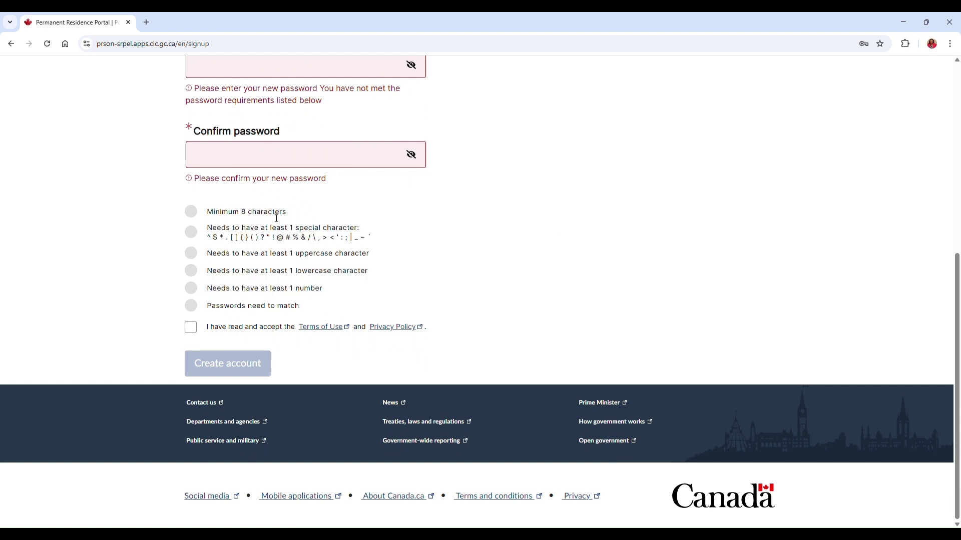
left_click_drag(243, 212, 360, 229)
left_click(539, 233)
left_click(613, 242)
left_click_drag(269, 253, 369, 257)
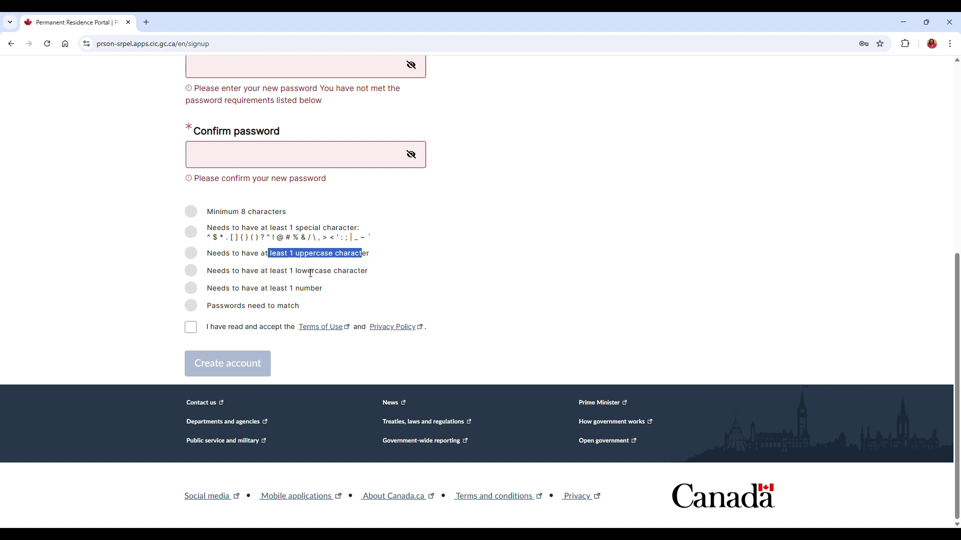
left_click_drag(296, 271, 371, 276)
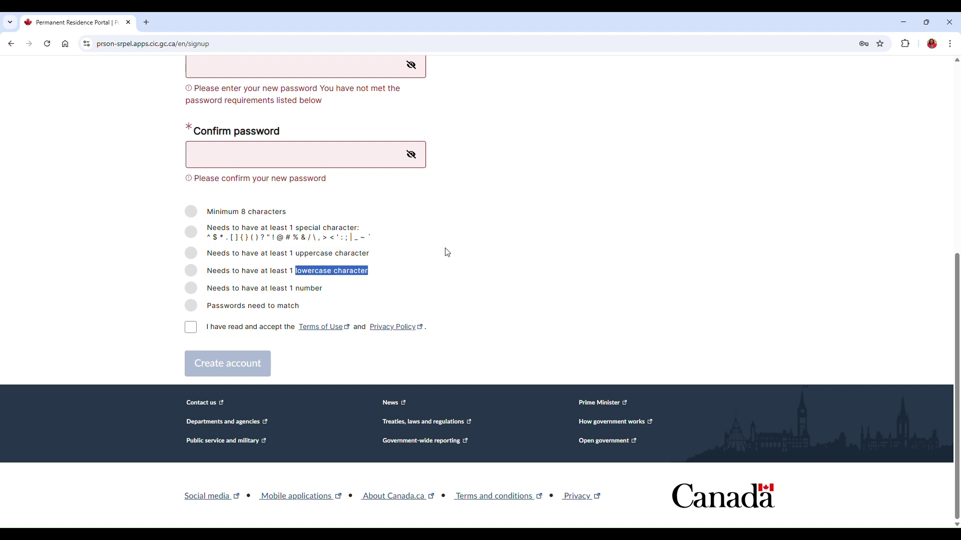
left_click_drag(245, 289, 325, 299)
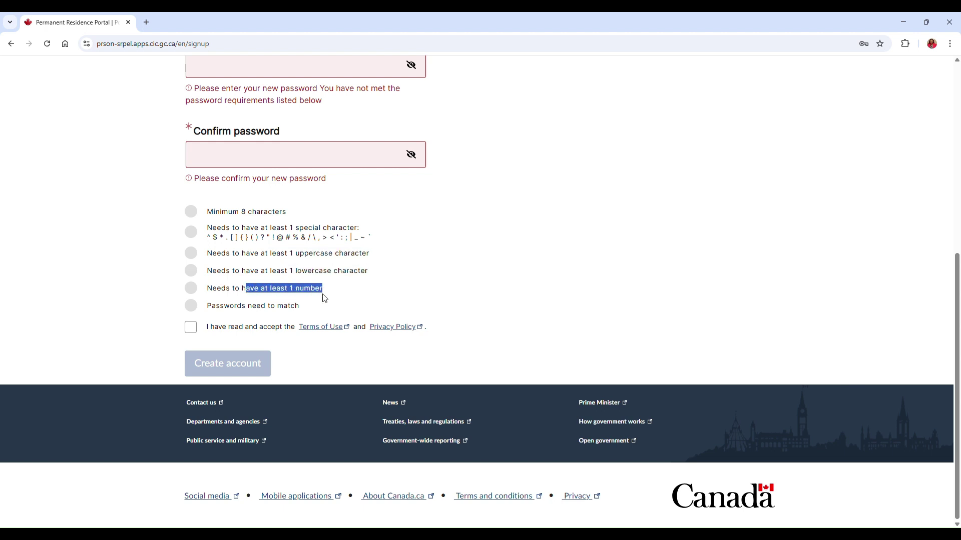
left_click(651, 270)
Step: Tick the 'I have read and accept the Terms of Use and Privacy Policy' checkbox
scroll(307, 189, "up", 1)
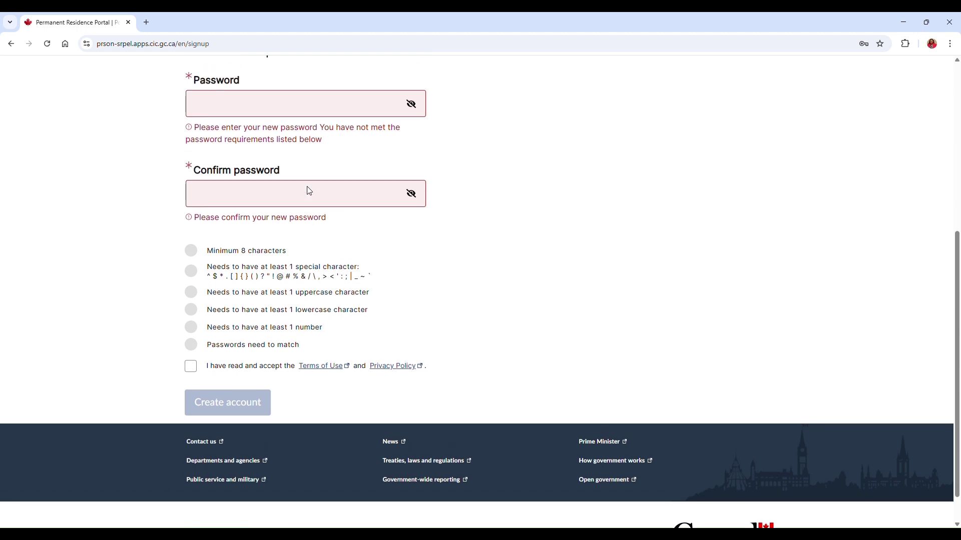
scroll(300, 216, "down", 1)
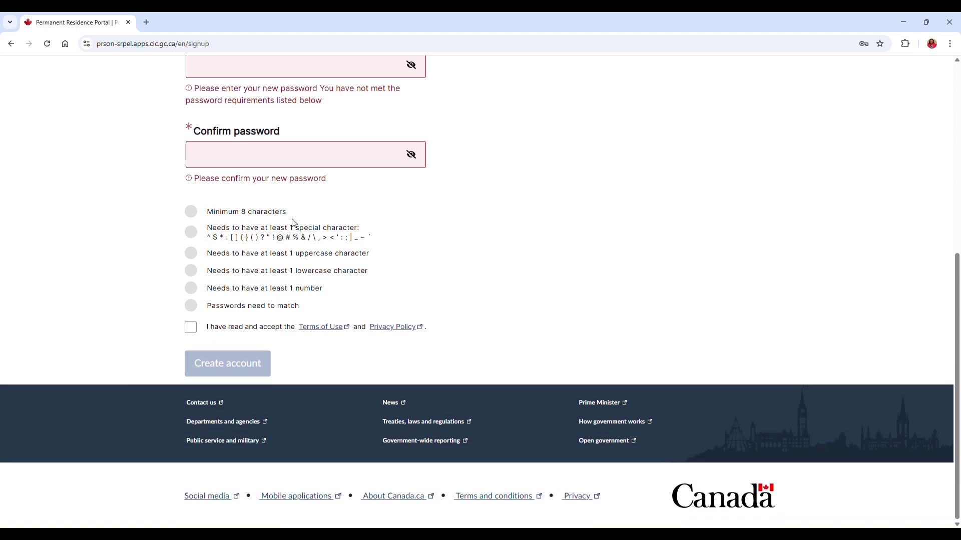
left_click(190, 330)
scroll(562, 229, "up", 2)
Step: Confirm the signed-in account line and open the 'Program under which you are applying' dropdown
scroll(564, 231, "down", 2)
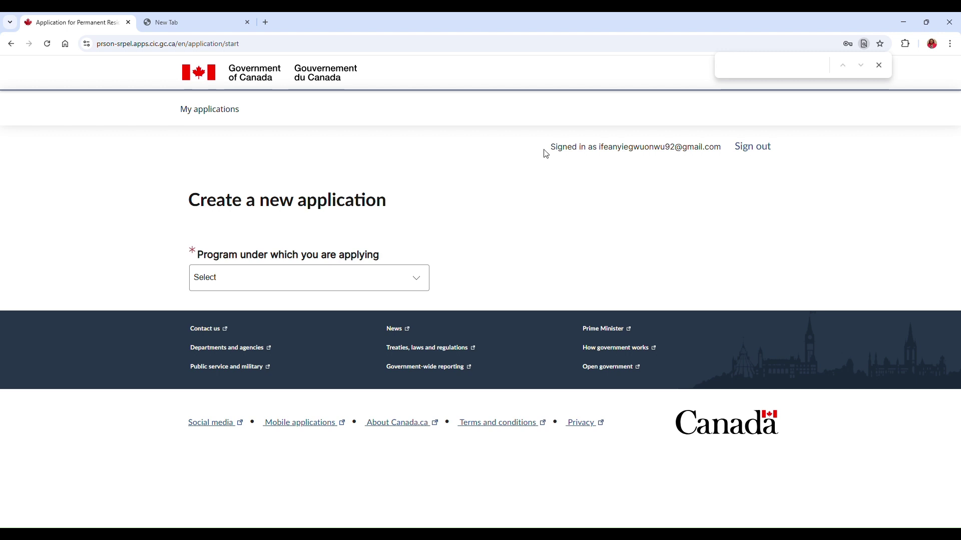
left_click_drag(556, 150, 701, 155)
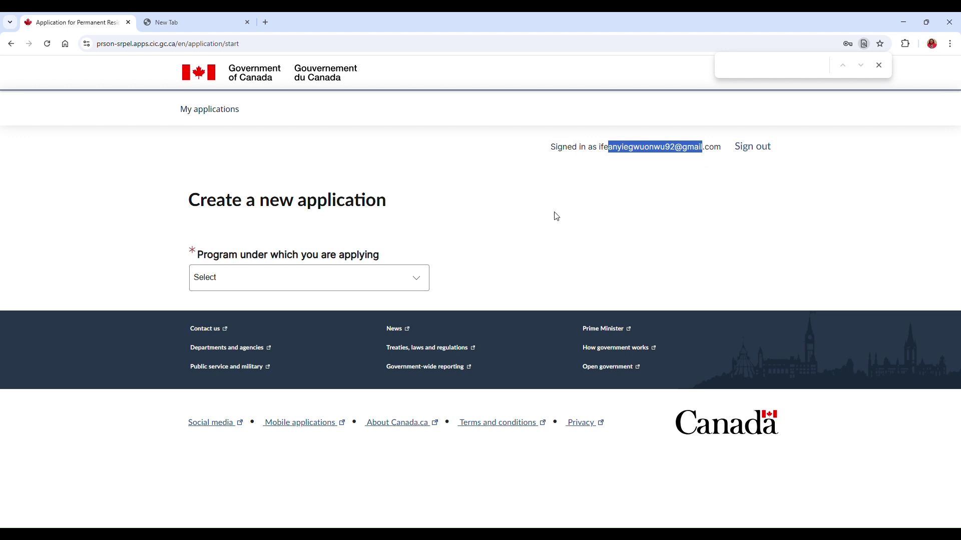
left_click(488, 200)
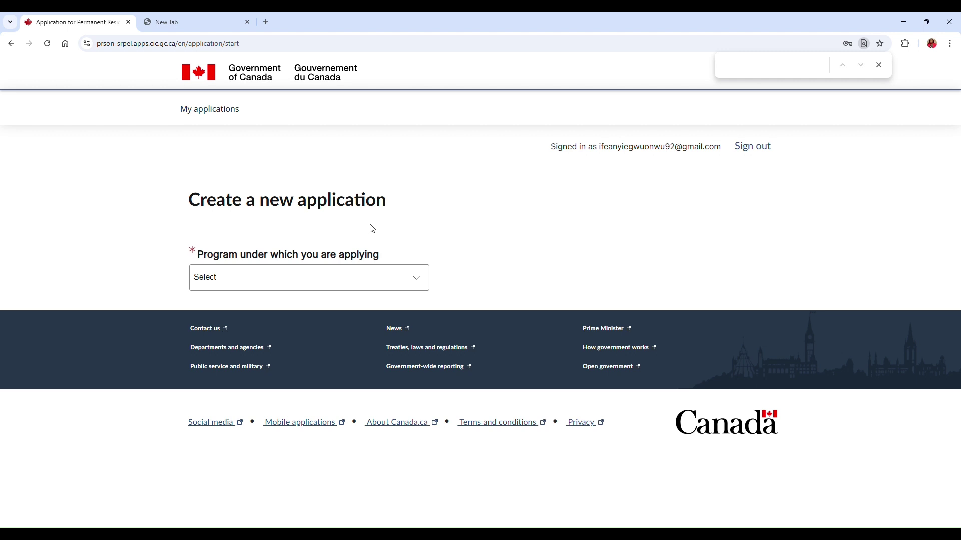
left_click_drag(179, 249, 379, 253)
left_click(415, 283)
left_click(417, 283)
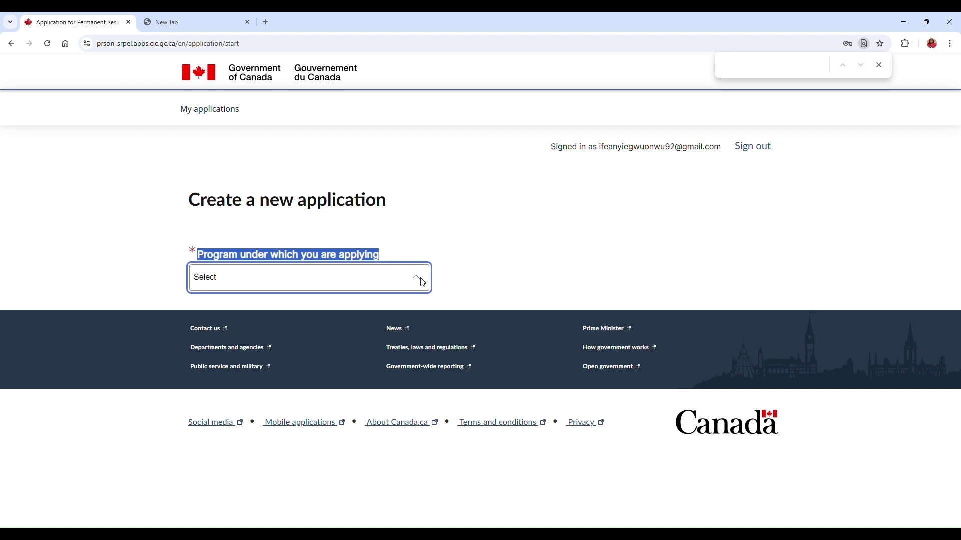
Step: Choose 'Permanent Residence, including Refugee Resettlement' and then the Economic program
left_click(380, 313)
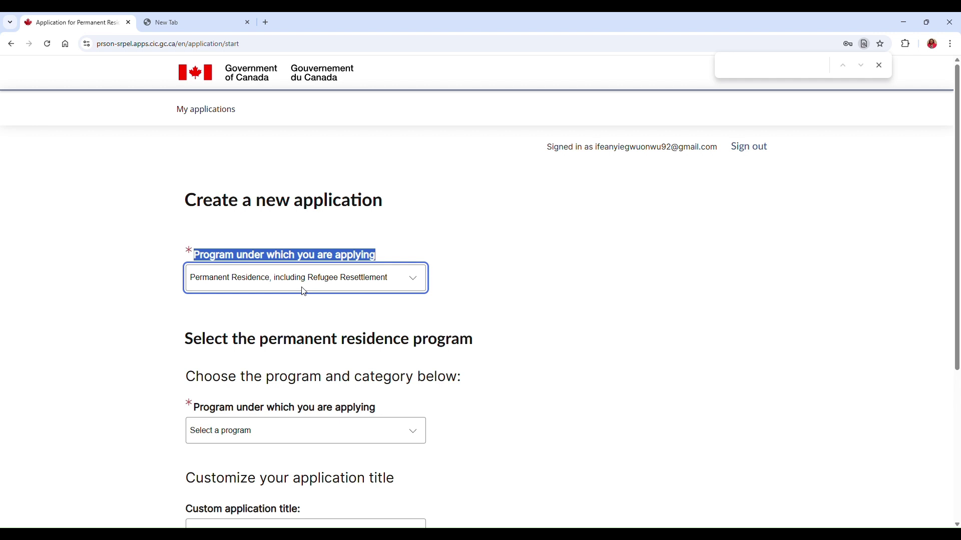
scroll(595, 300, "down", 2)
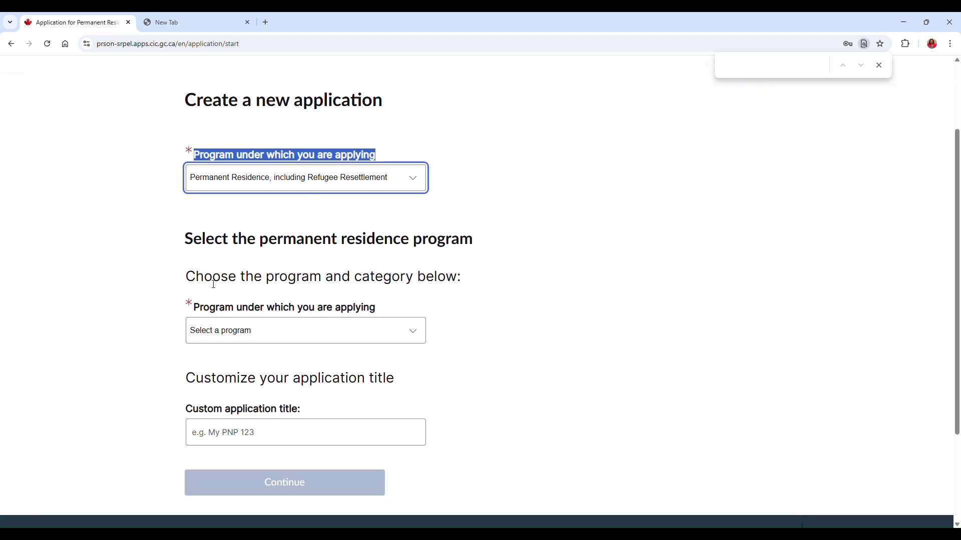
left_click_drag(214, 284, 573, 299)
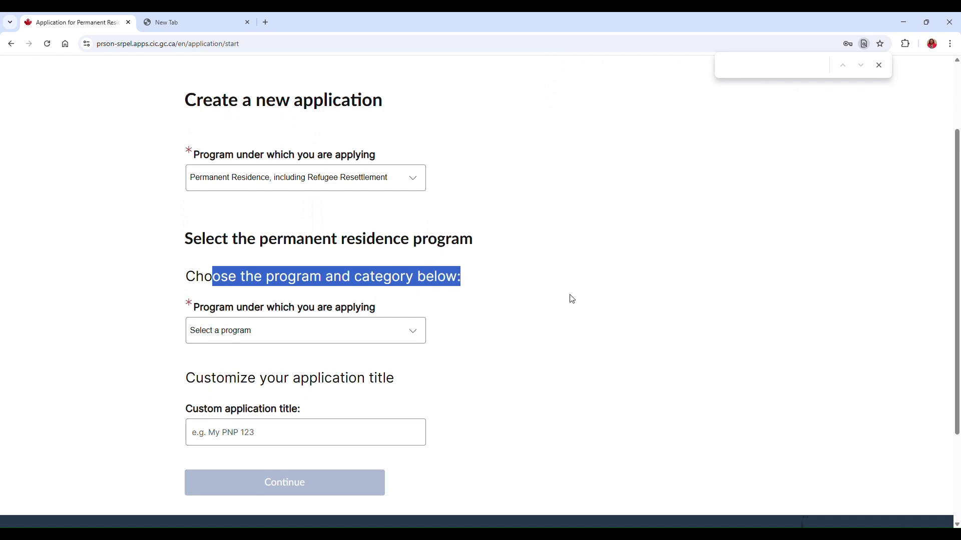
left_click(572, 299)
left_click(405, 333)
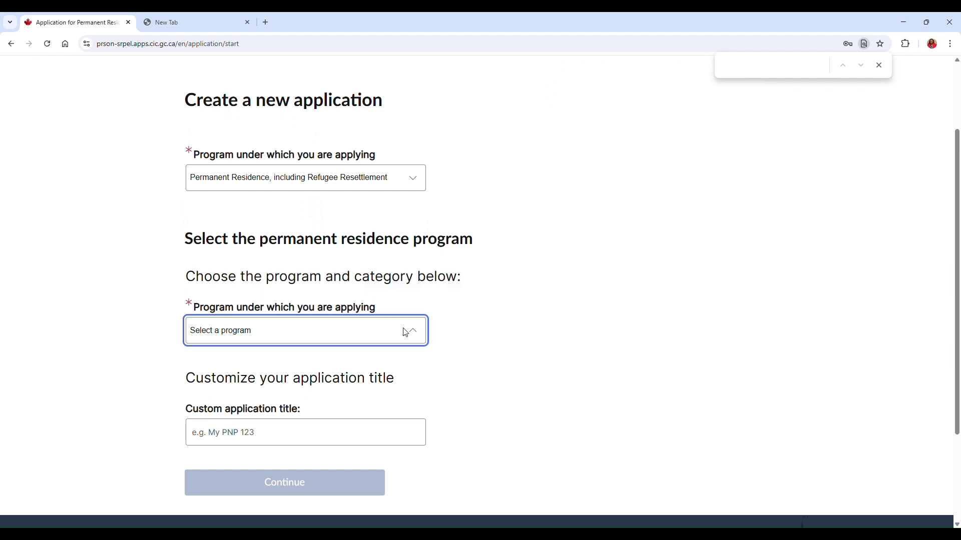
left_click(232, 363)
Step: Pick the Provincial Nominee Program (PNP) category and check the application title heading
scroll(569, 364, "down", 2)
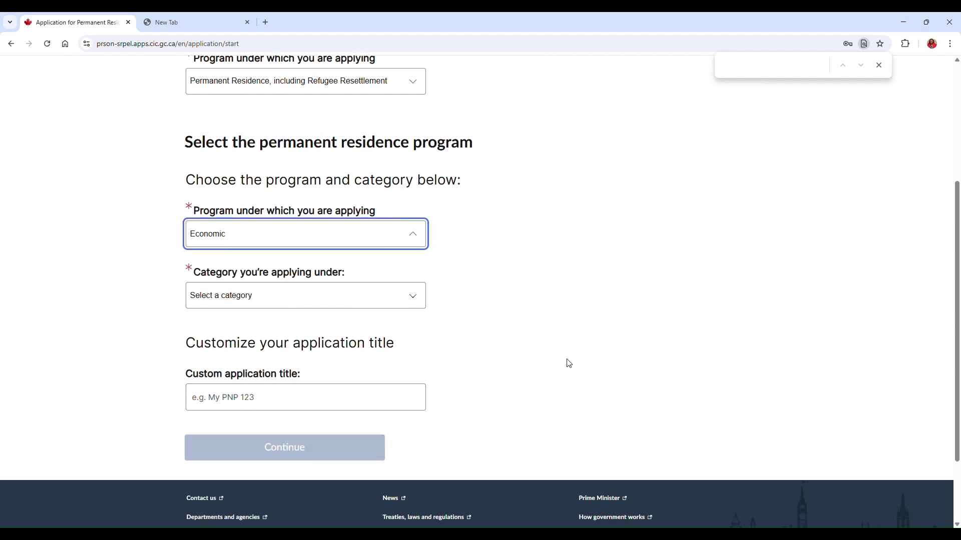
left_click(398, 297)
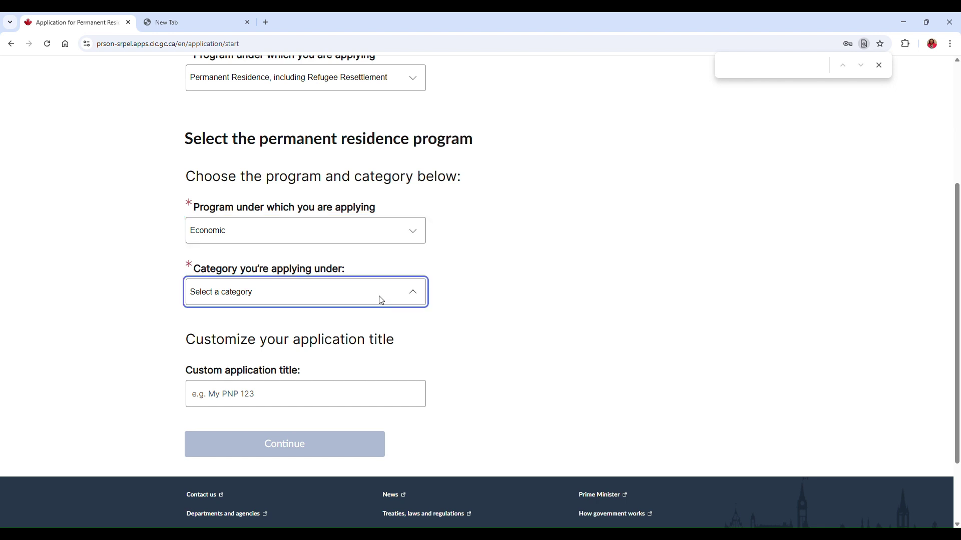
left_click(311, 352)
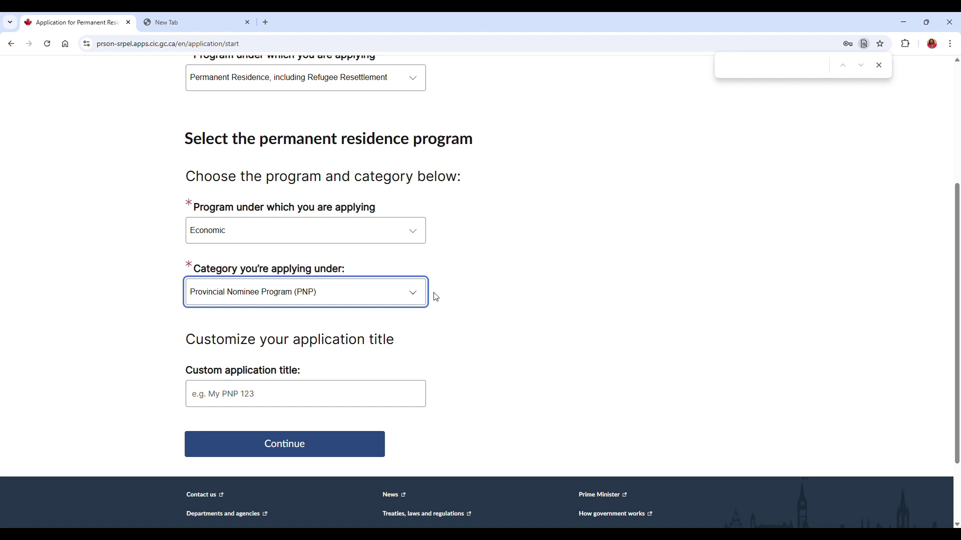
scroll(628, 307, "down", 1)
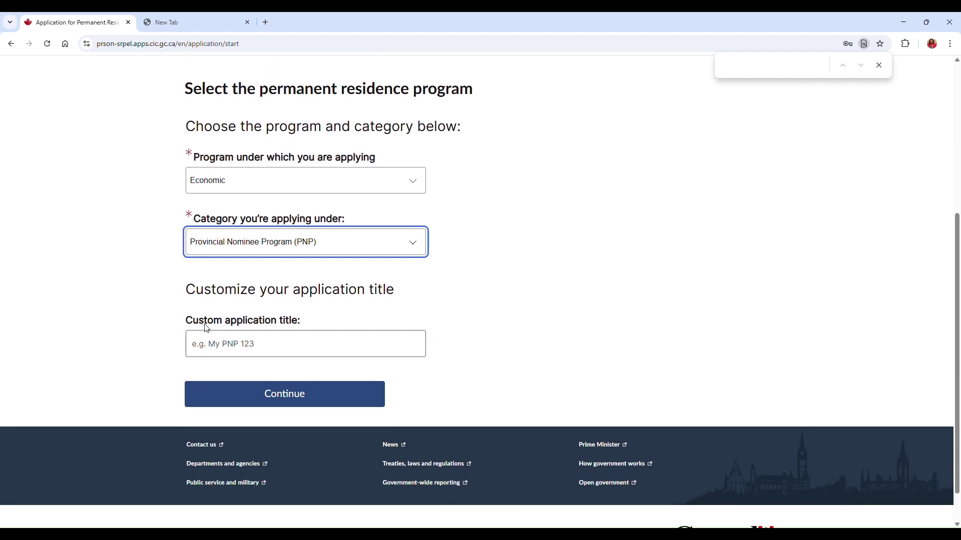
left_click_drag(395, 290, 164, 296)
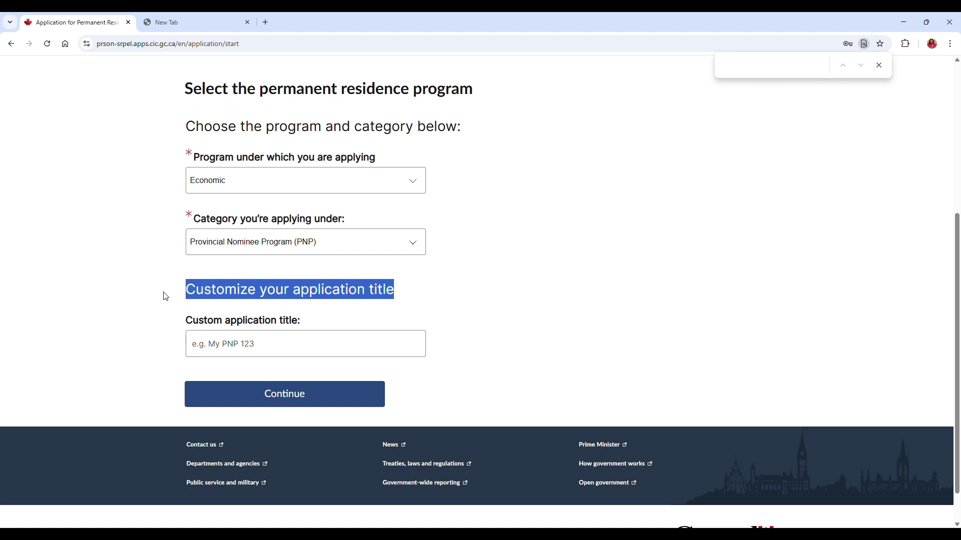
left_click(609, 298)
scroll(605, 297, "up", 3)
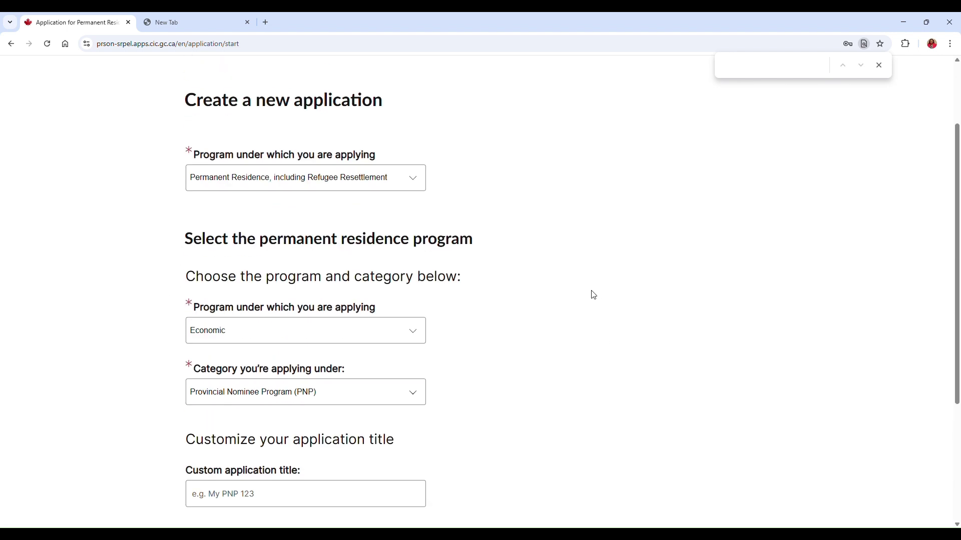
scroll(591, 294, "up", 2)
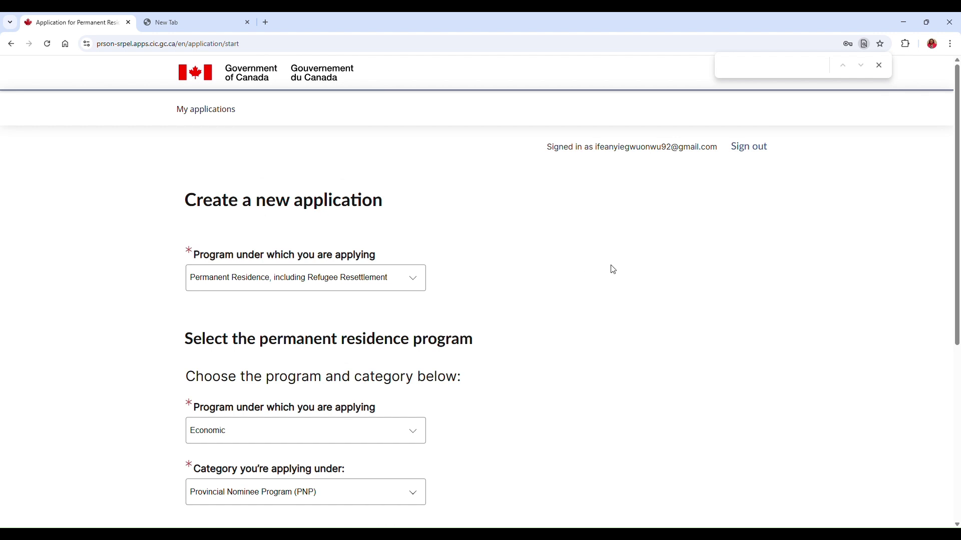
scroll(628, 250, "down", 1)
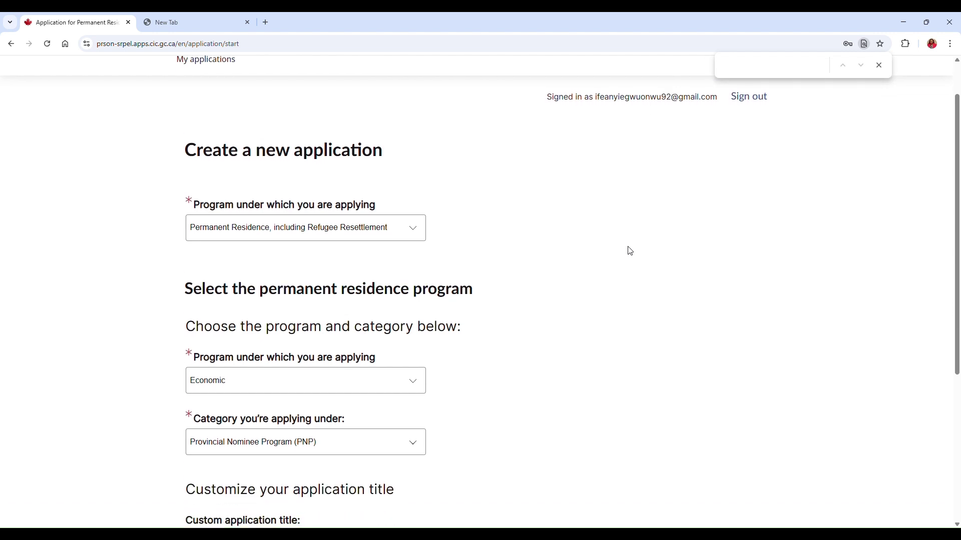
scroll(626, 251, "up", 1)
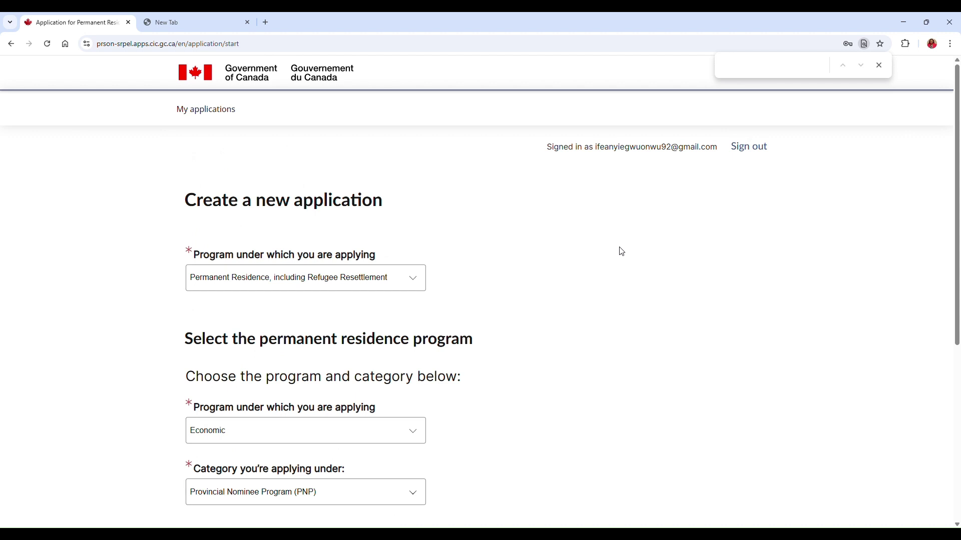